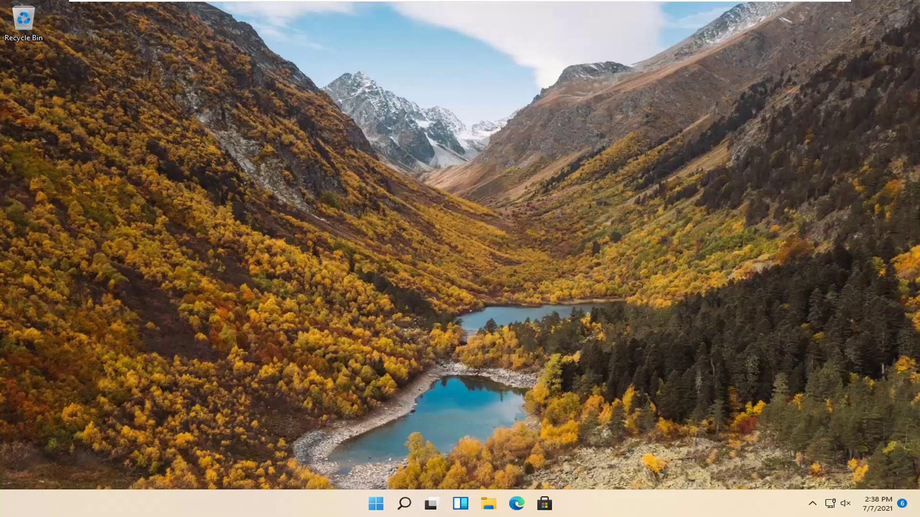
Search for 'cmd', run Command Prompt as administrator, and approve the User Account Control prompt
left_click(404, 507)
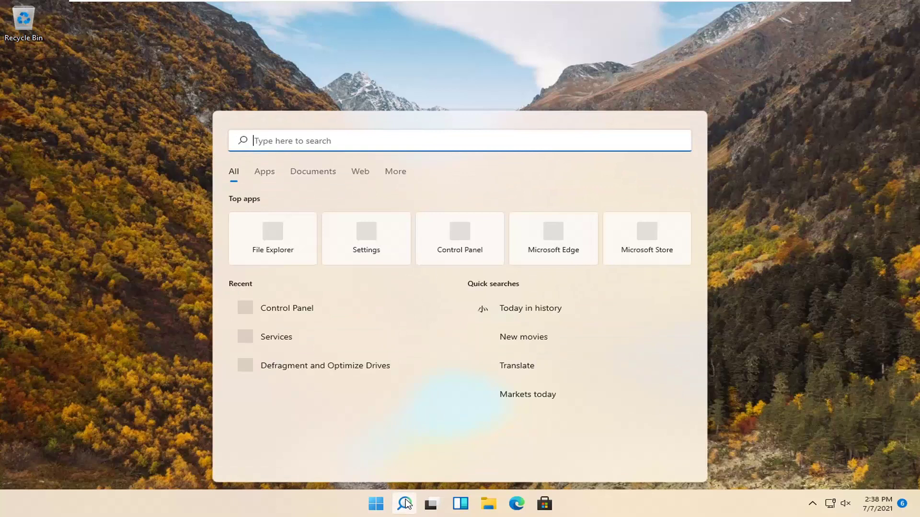
type("cmd")
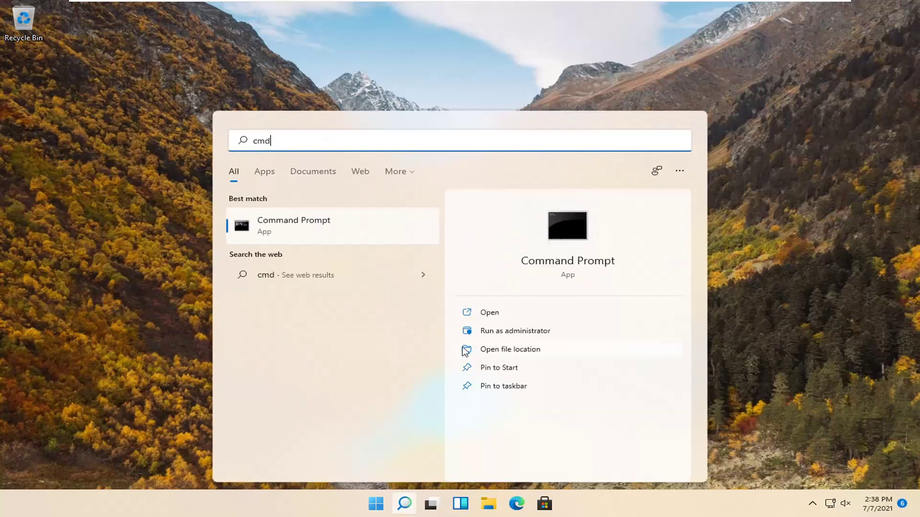
left_click(327, 232)
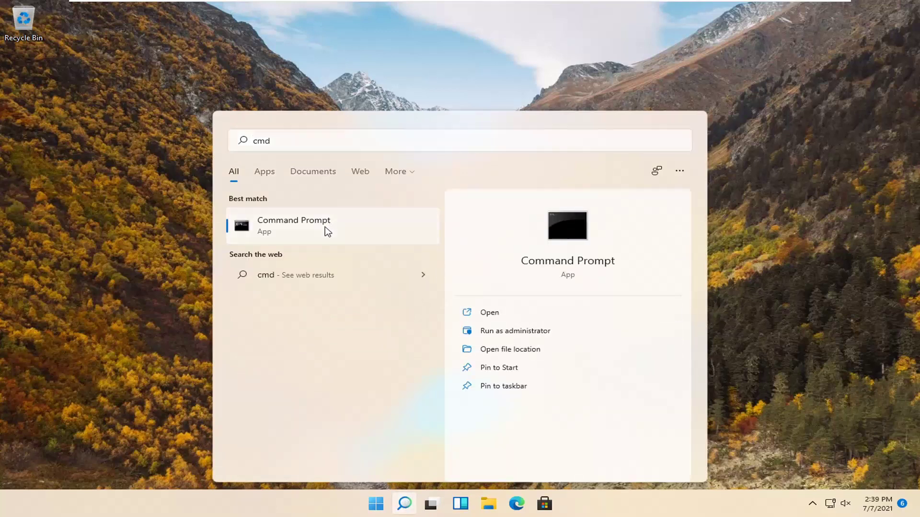
right_click(327, 232)
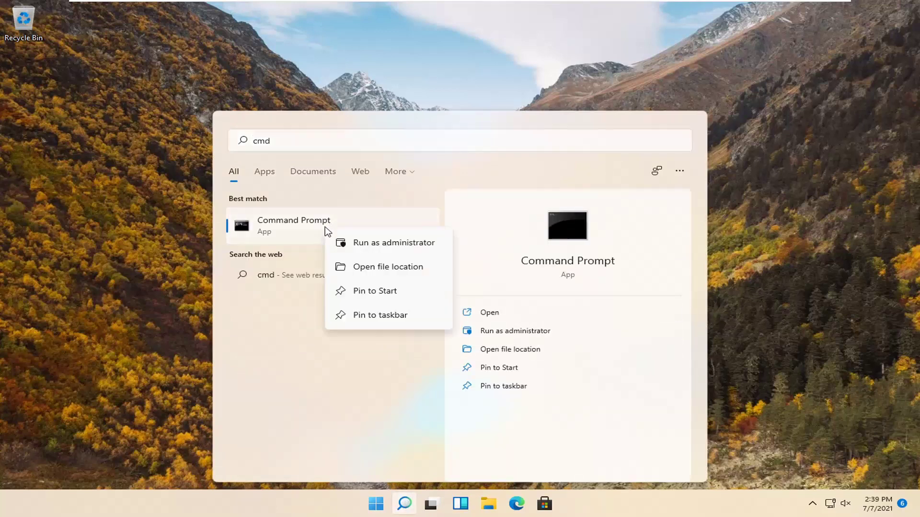
left_click(376, 246)
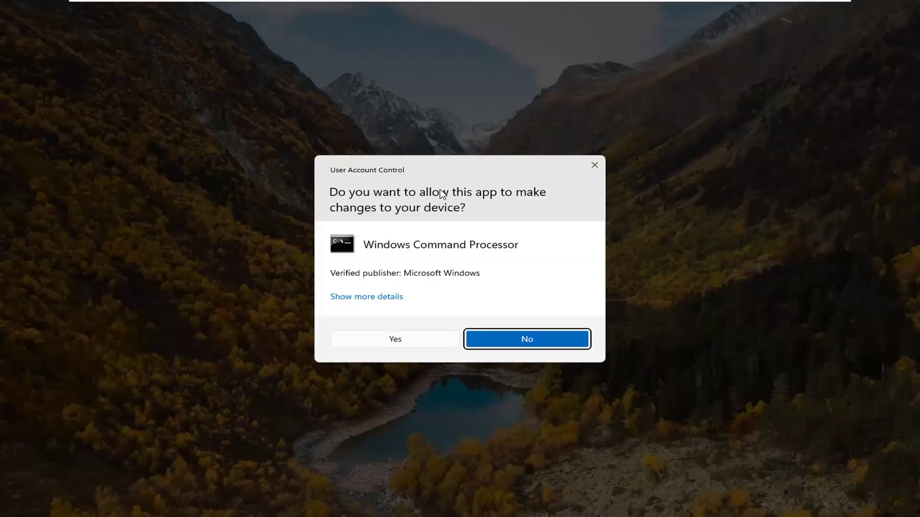
left_click(389, 340)
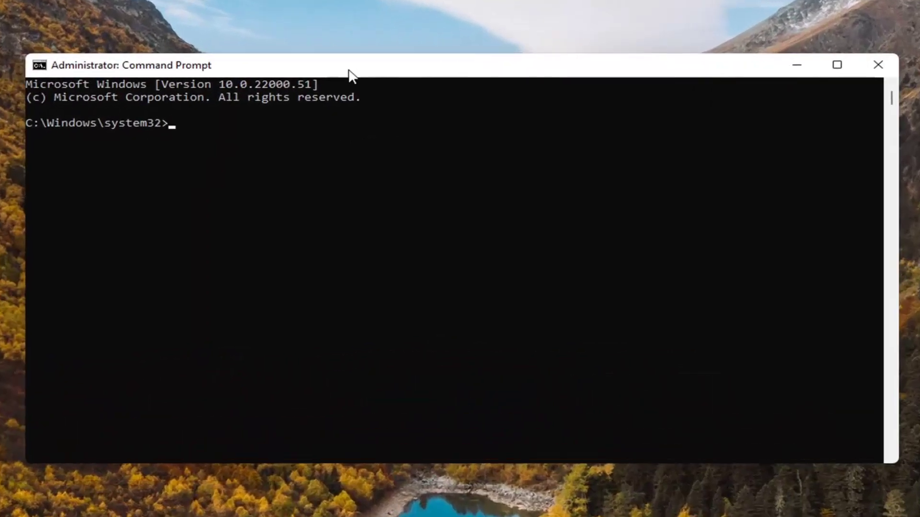
type("i")
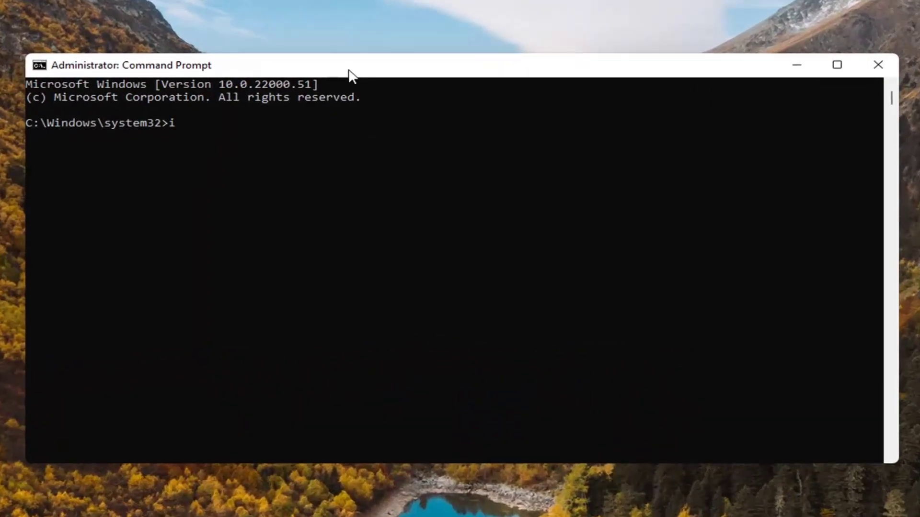
type("pconfig")
type(" /flushdns")
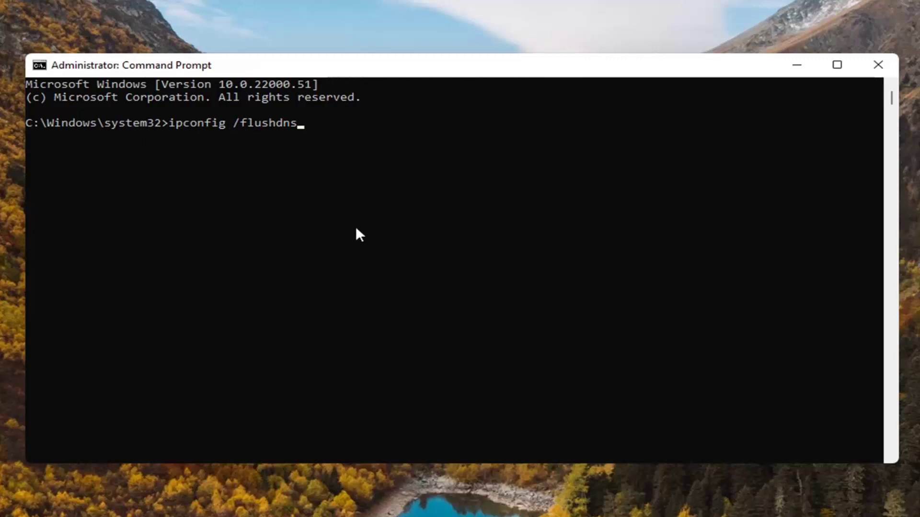
Run ipconfig /flushdns to clear the DNS resolver cache
key("Return")
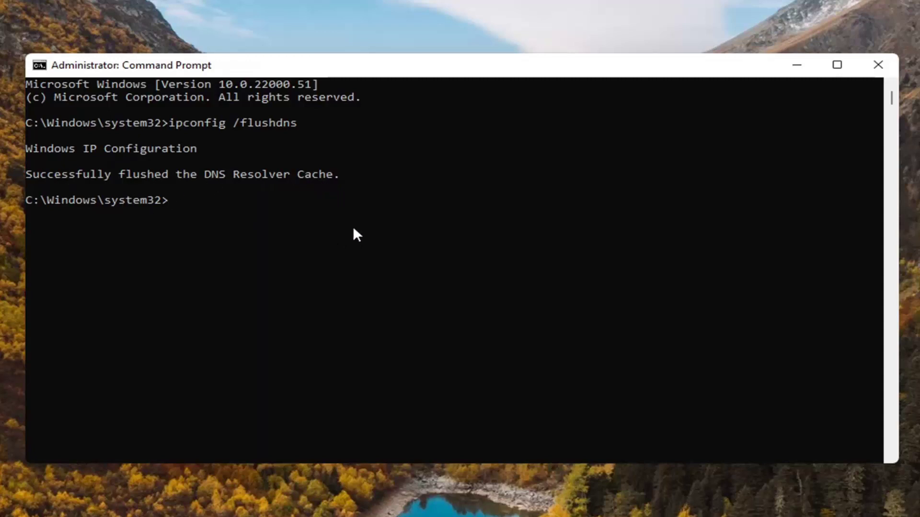
type("netsh")
type(" winsock ")
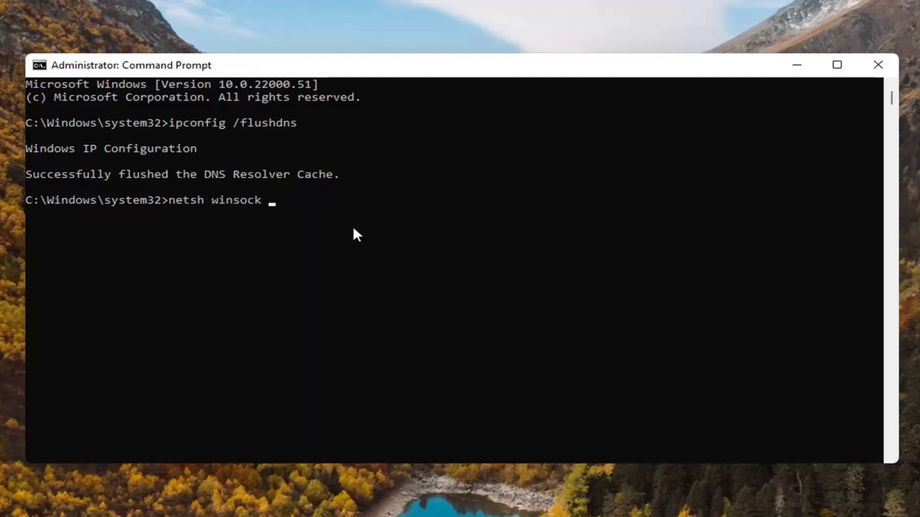
type("r")
type("eset")
Run netsh winsock reset to reset the Winsock catalog
key("Return")
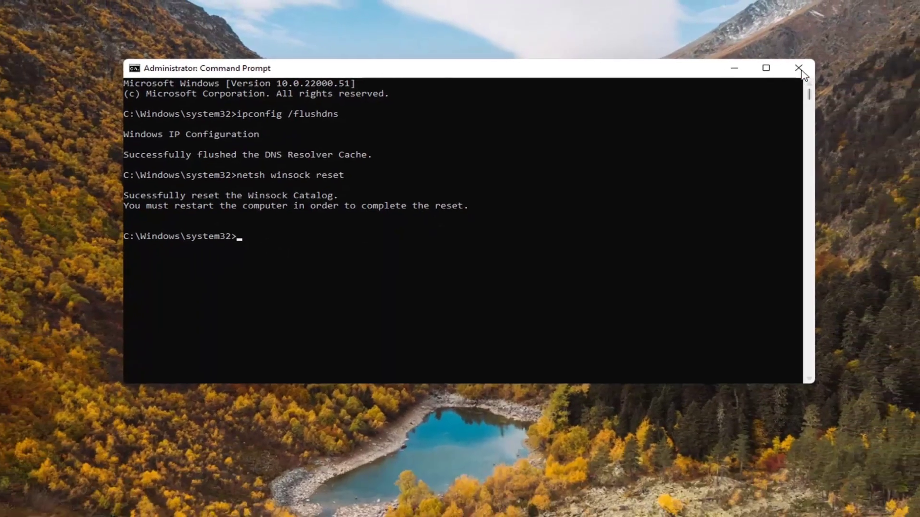
Close the administrator Command Prompt window and bring up the Start power-user menu
left_click(800, 68)
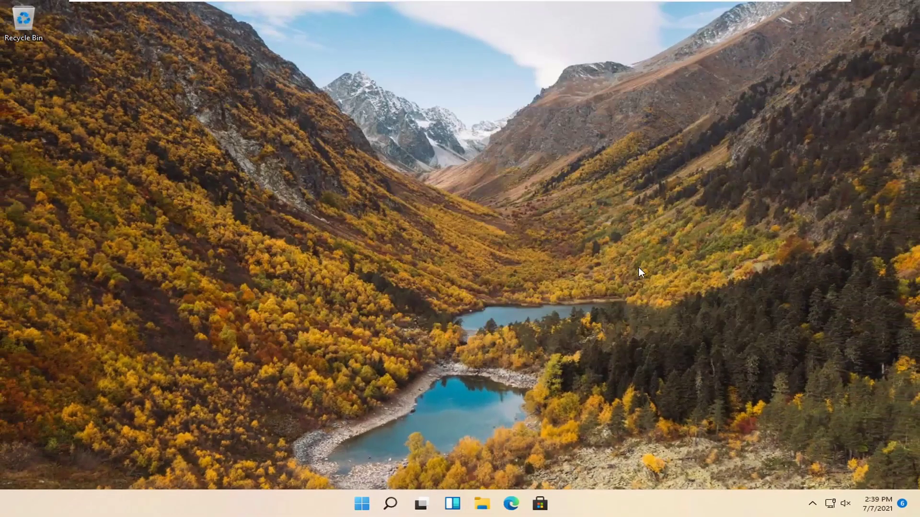
right_click(383, 508)
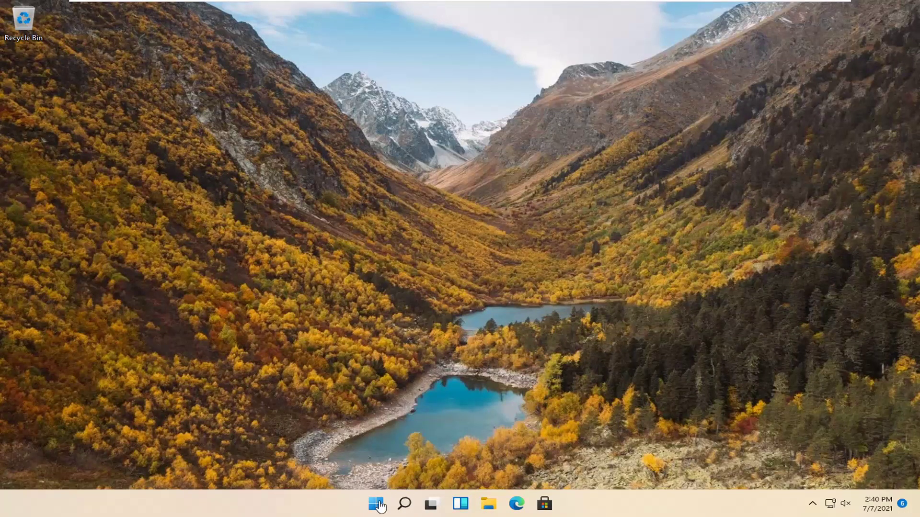
Open Settings from the Start button's Win+X menu
right_click(376, 506)
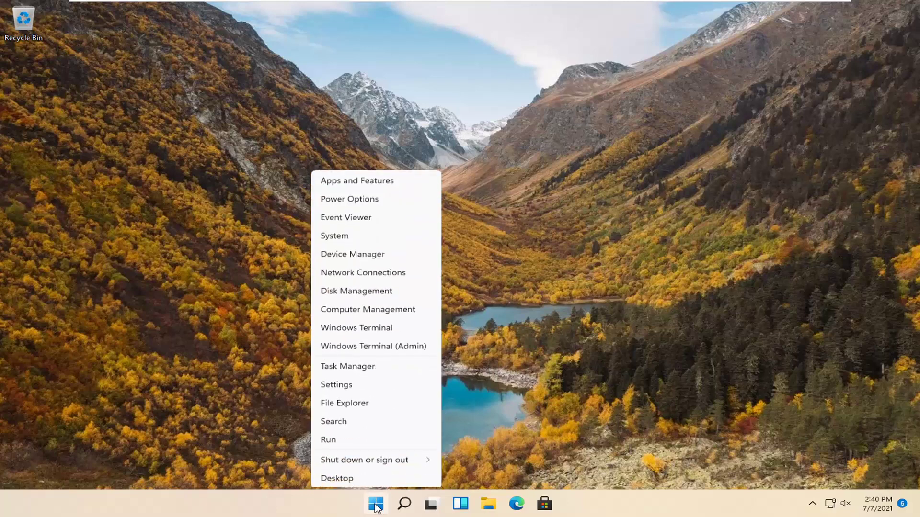
left_click(335, 389)
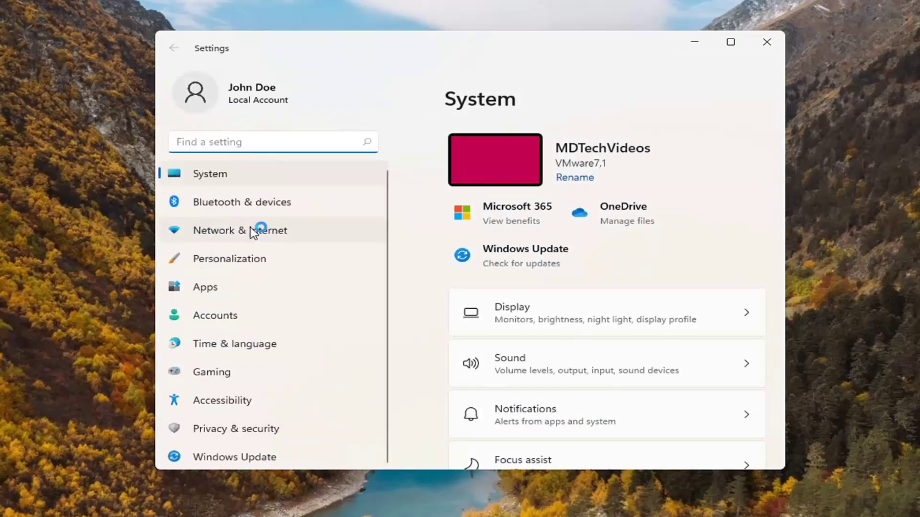
Go to Network & internet, then Advanced network settings, in Settings
left_click(266, 237)
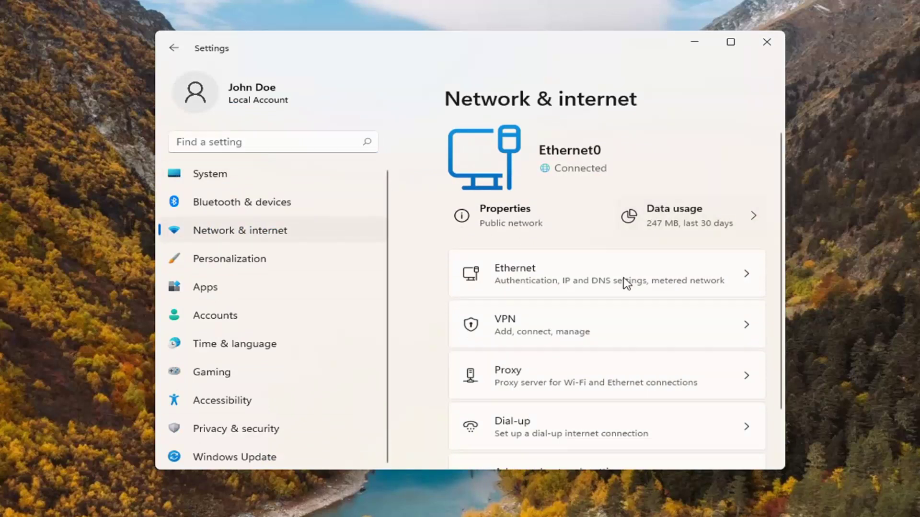
scroll(641, 314, "down", 2)
scroll(642, 315, "up", 2)
scroll(642, 314, "down", 2)
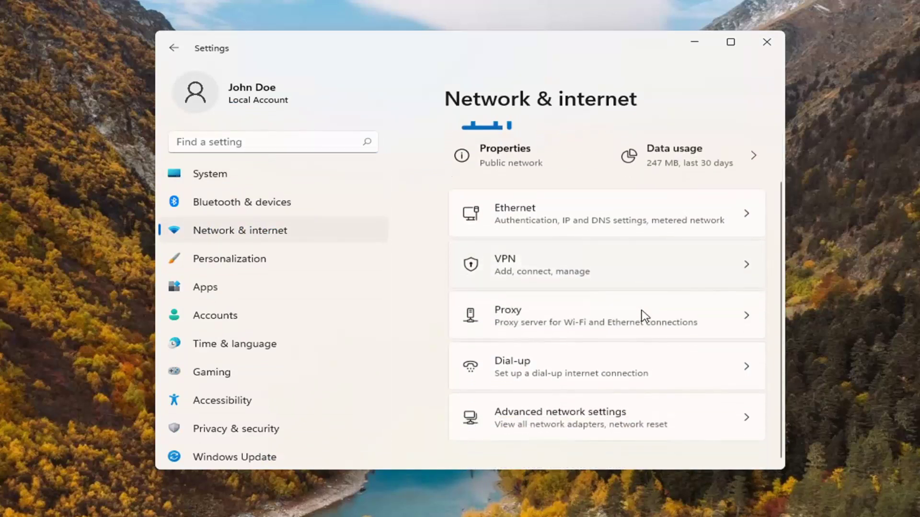
left_click(600, 426)
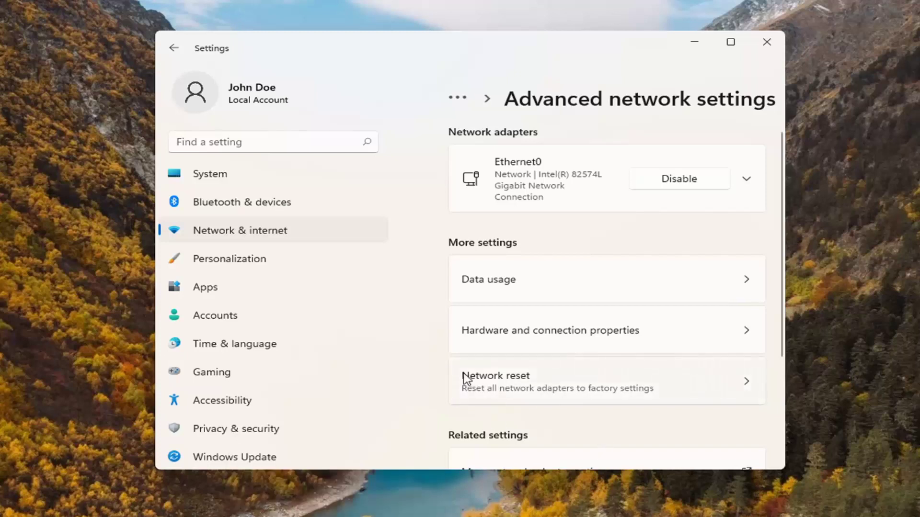
Open Network reset, choose Reset now, and confirm the reset with Yes
left_click(512, 397)
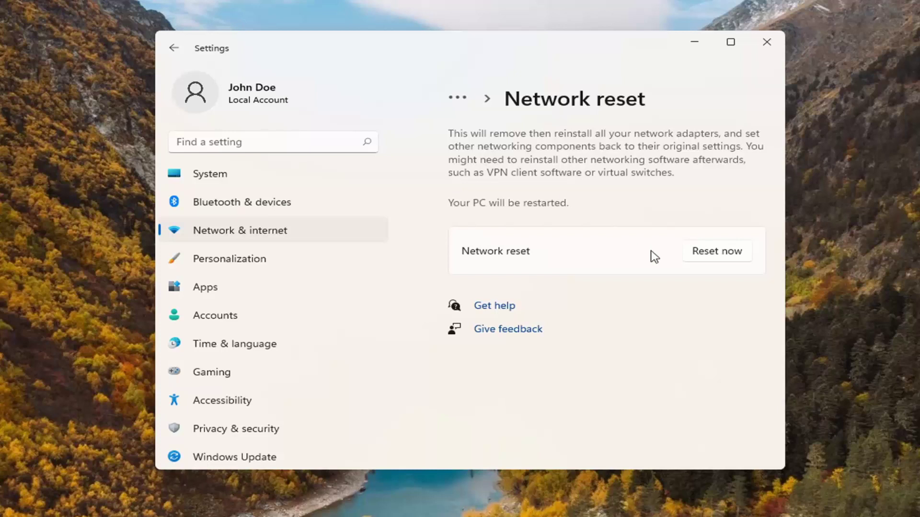
left_click(715, 255)
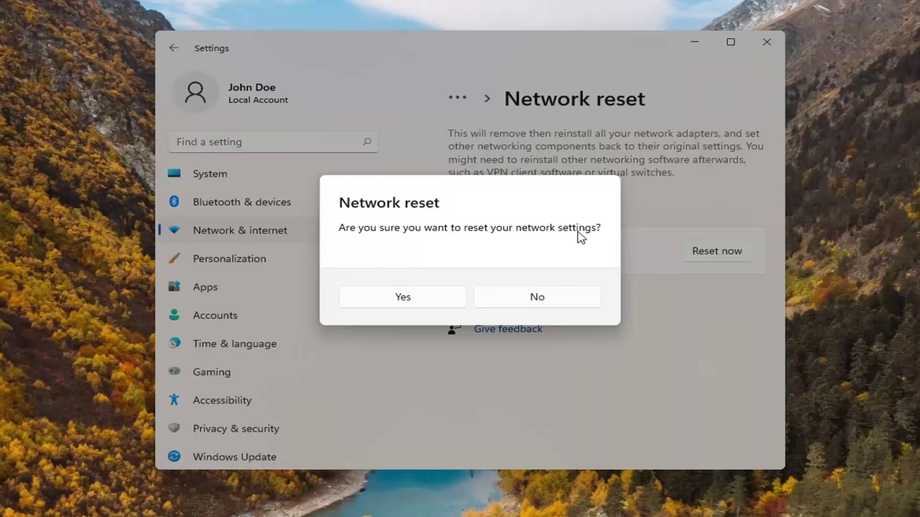
left_click(398, 308)
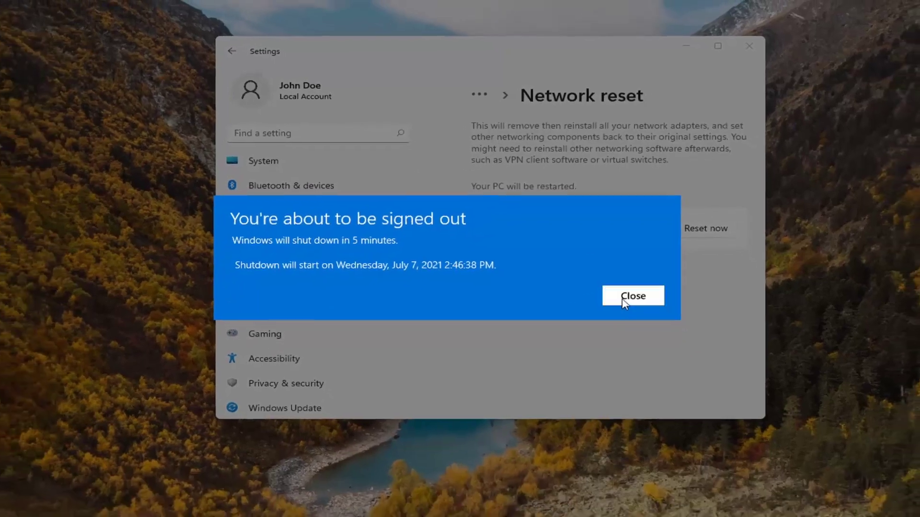
Dismiss the five-minute shutdown notice and close the Settings window
left_click(634, 328)
left_click(734, 51)
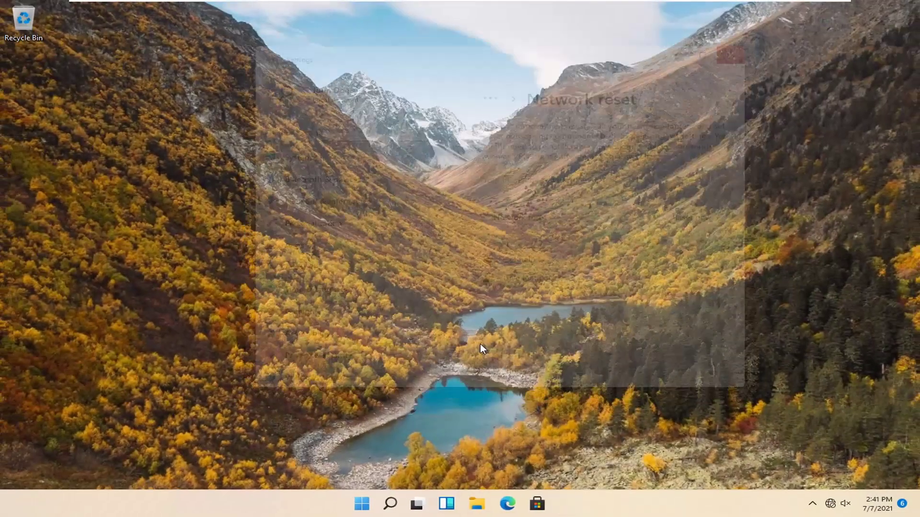